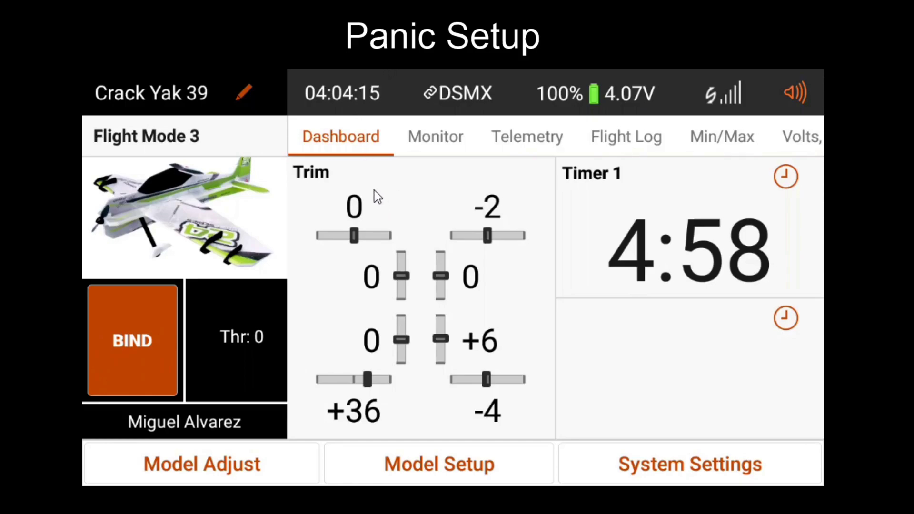
Open Channel Assign from Model Setup, turning RF off, and scroll down to Aux5
left_click(418, 464)
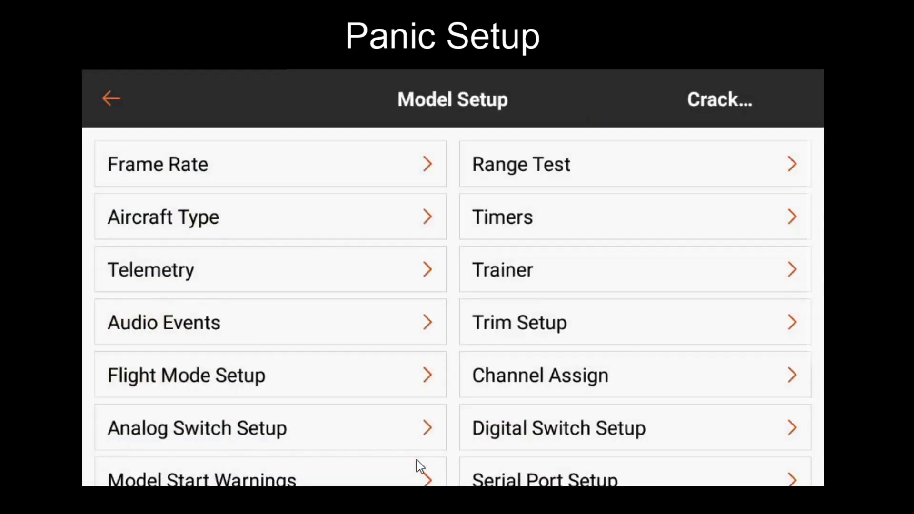
left_click(514, 383)
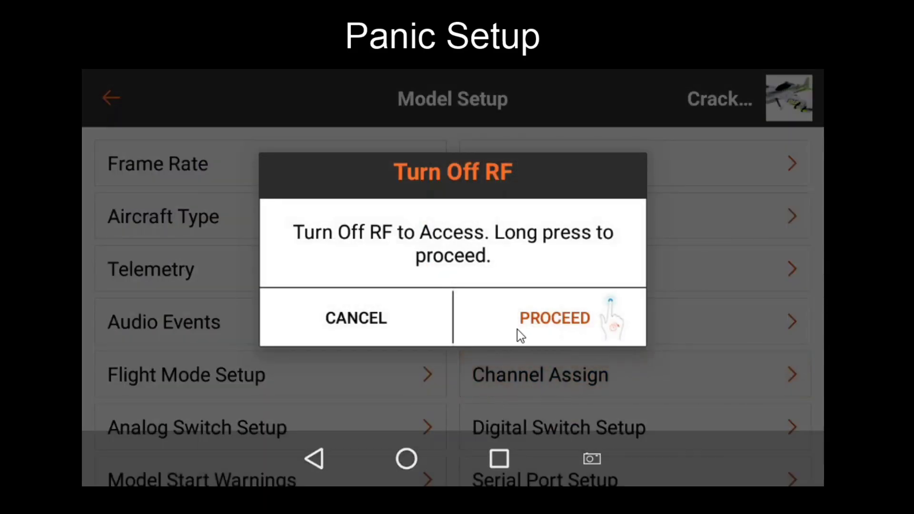
left_click(517, 330)
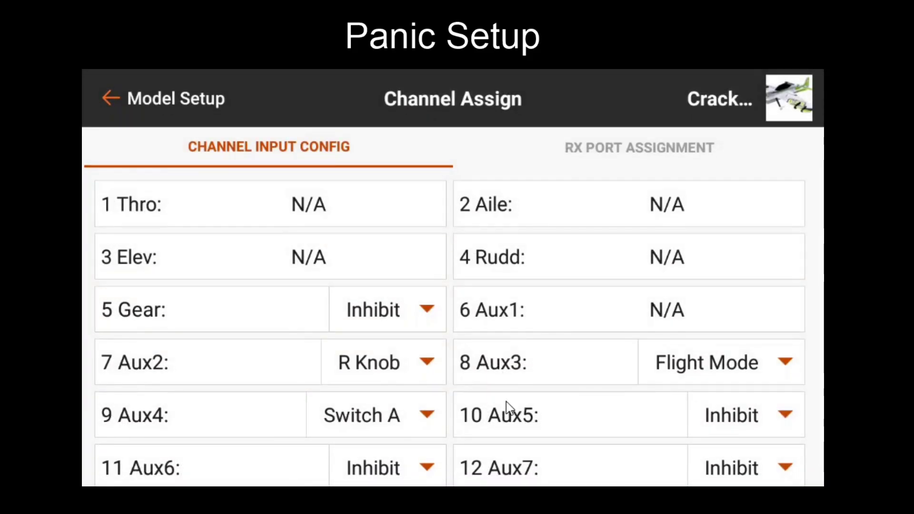
scroll(490, 443, "down", 1)
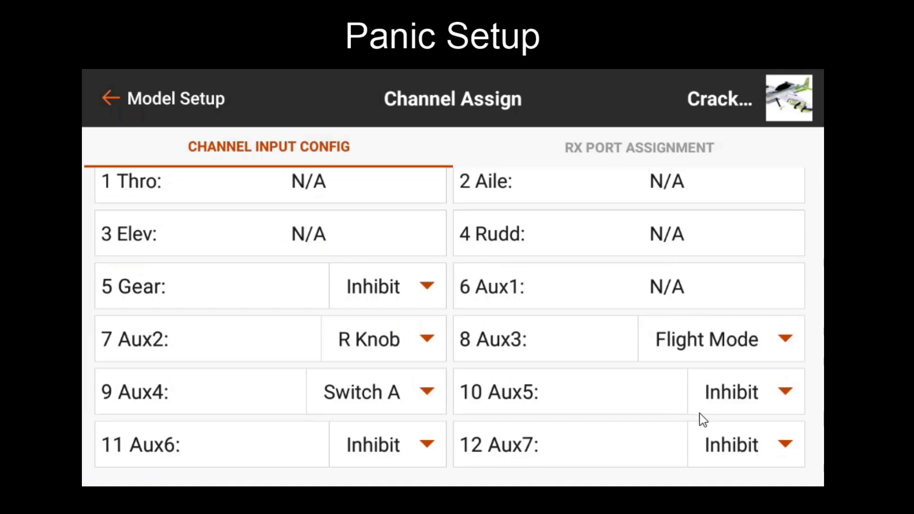
Check Aux5's input choices, leaving it Inhibit, then view the live channel Monitor
left_click(728, 400)
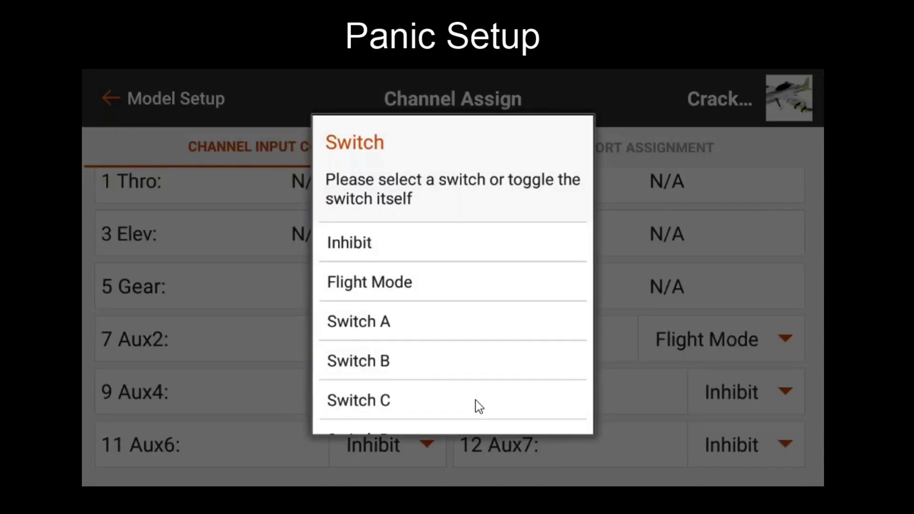
key("Escape")
left_click(746, 403)
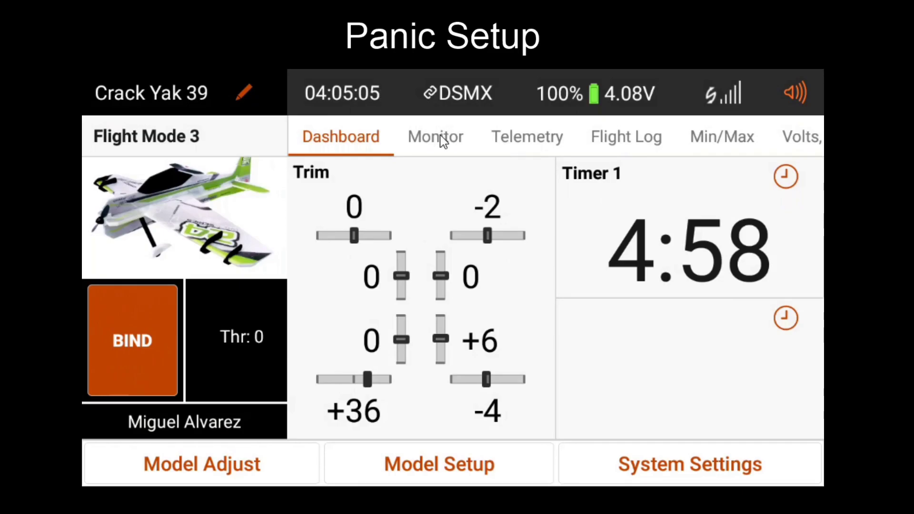
left_click(443, 140)
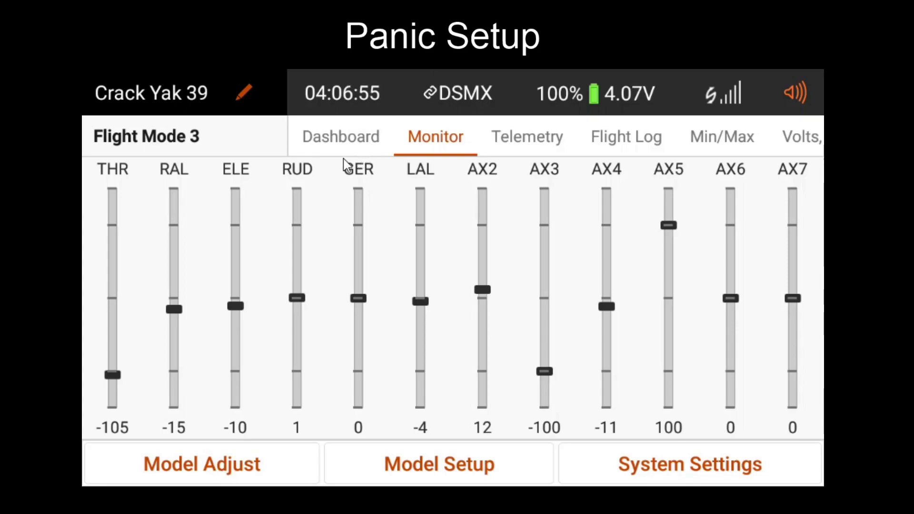
Open the Model Adjust menu for the AR637T receiver
left_click(261, 477)
In Forward Programming's Gyro F-Mode Setup, set Panic to Act for Flight Modes 3, 2 and 1
left_click(235, 325)
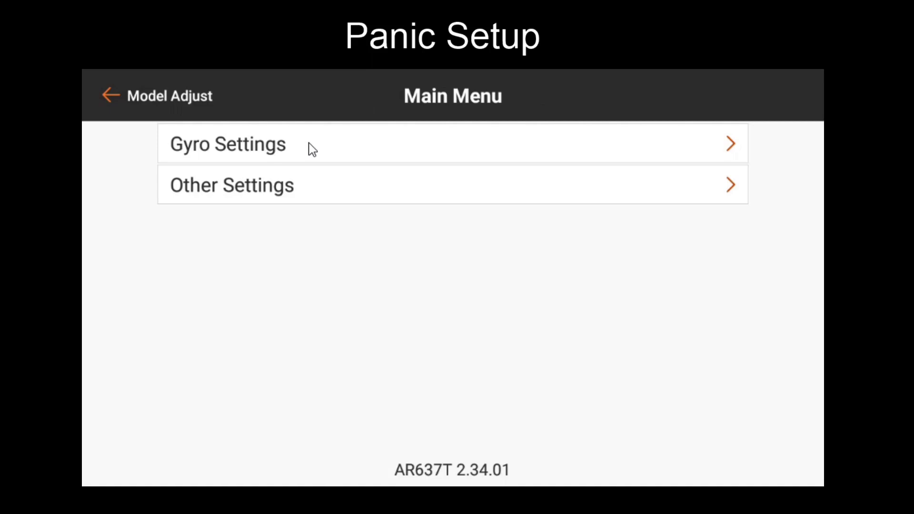
left_click(312, 149)
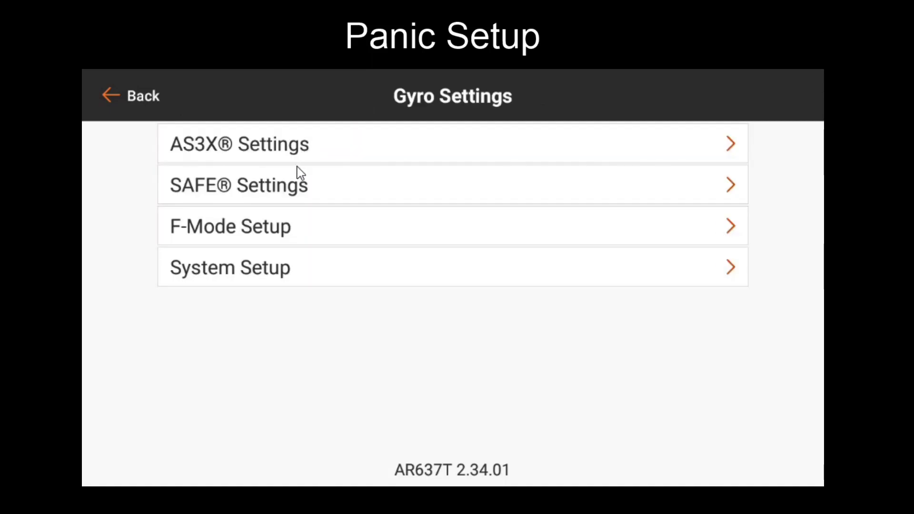
left_click(291, 231)
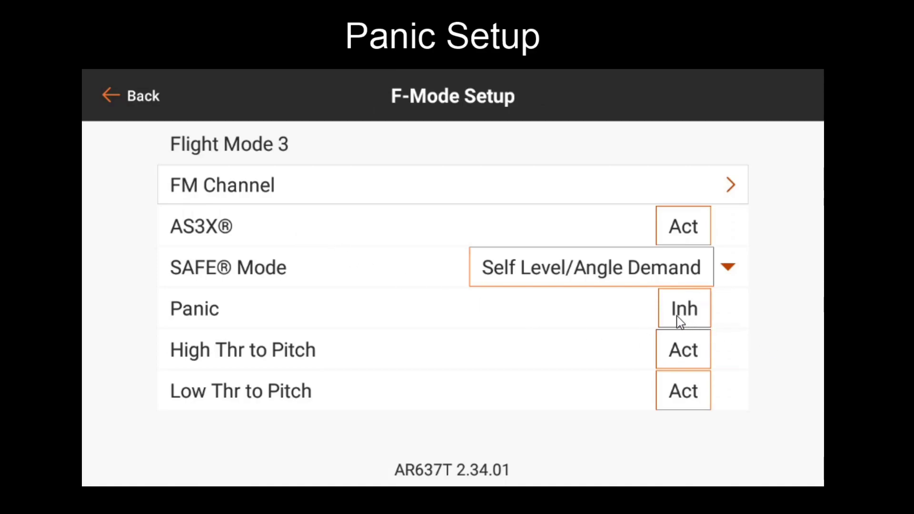
left_click(677, 316)
left_click(673, 316)
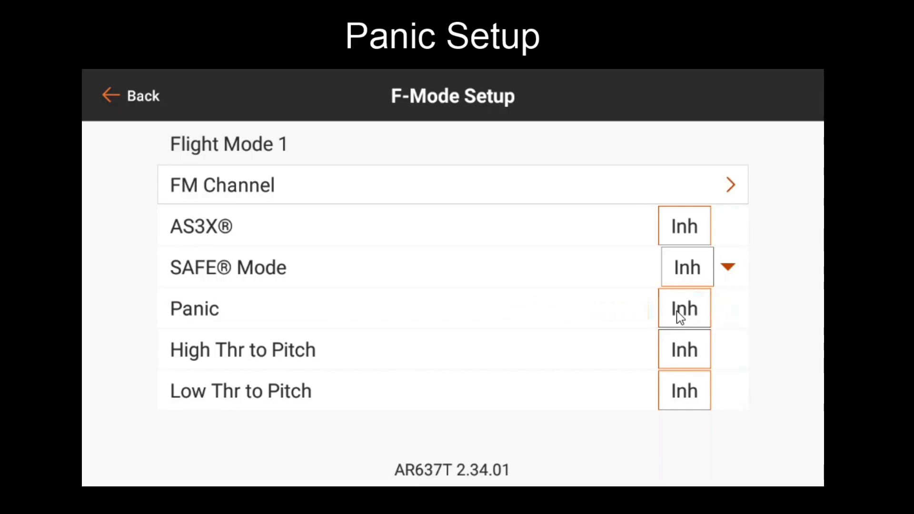
left_click(680, 317)
left_click(135, 100)
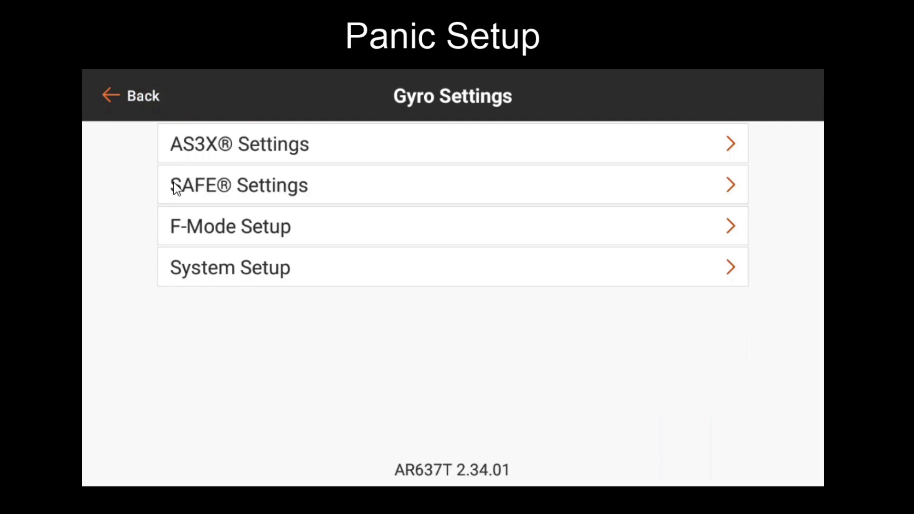
Go to System Setup > SAFE/Panic Mode Setup > Panic on the receiver
left_click(247, 271)
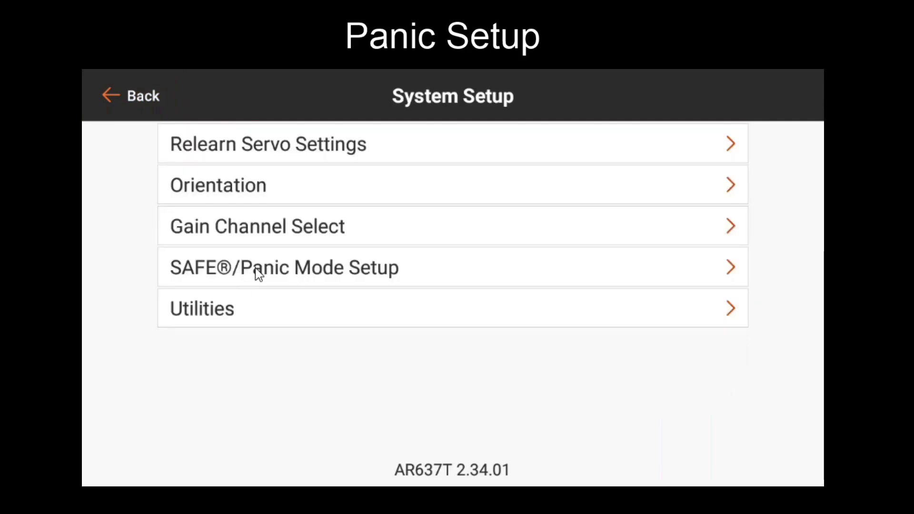
left_click(257, 274)
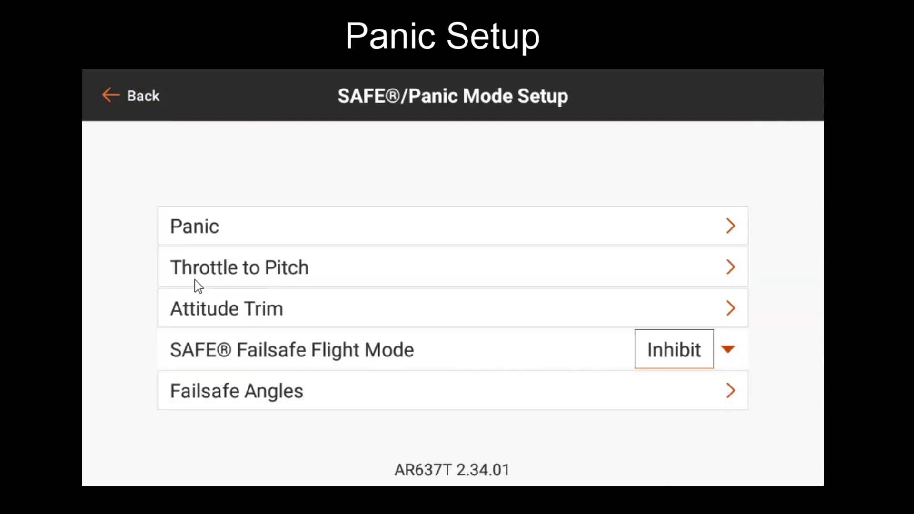
left_click(179, 226)
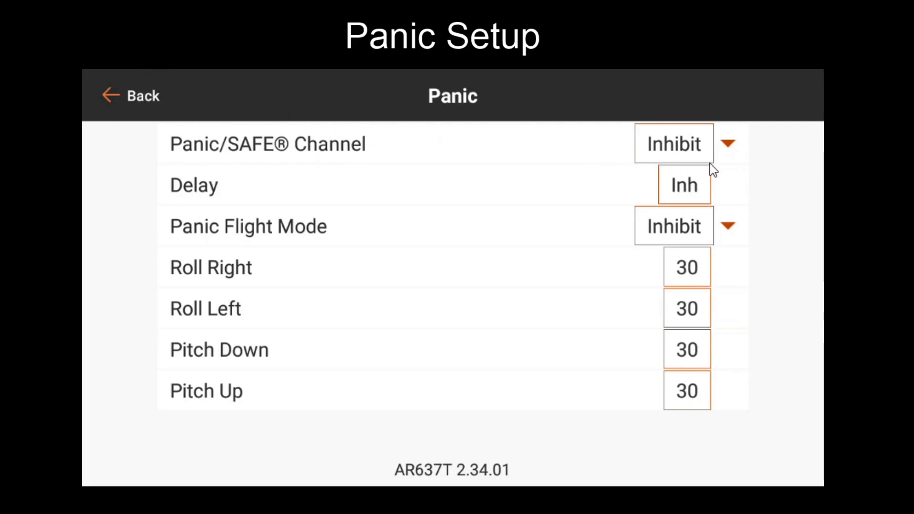
Set the Panic/SAFE Channel to Aux 5 and switch Delay from Inh to Act
left_click(691, 144)
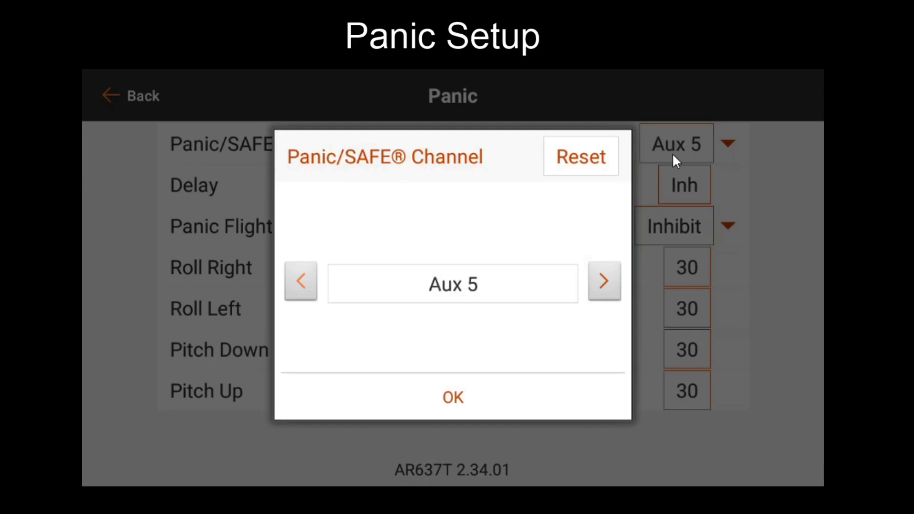
left_click(495, 404)
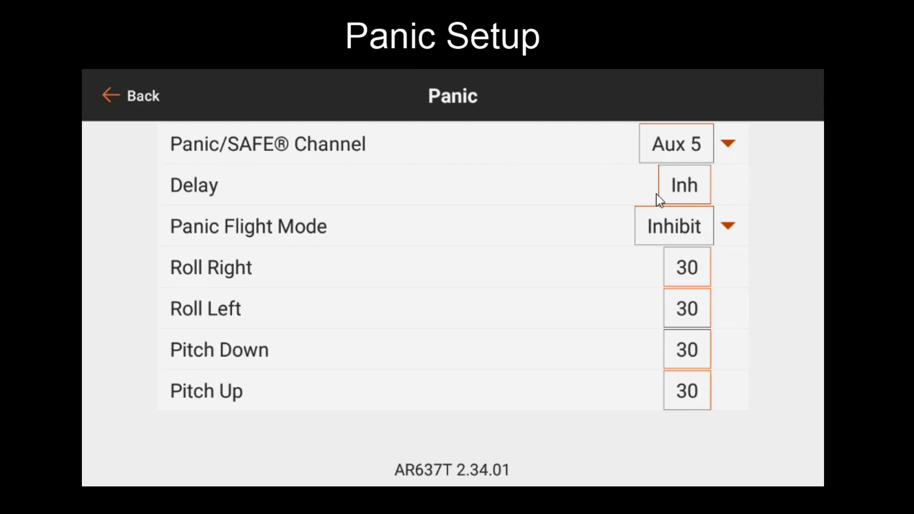
left_click(686, 193)
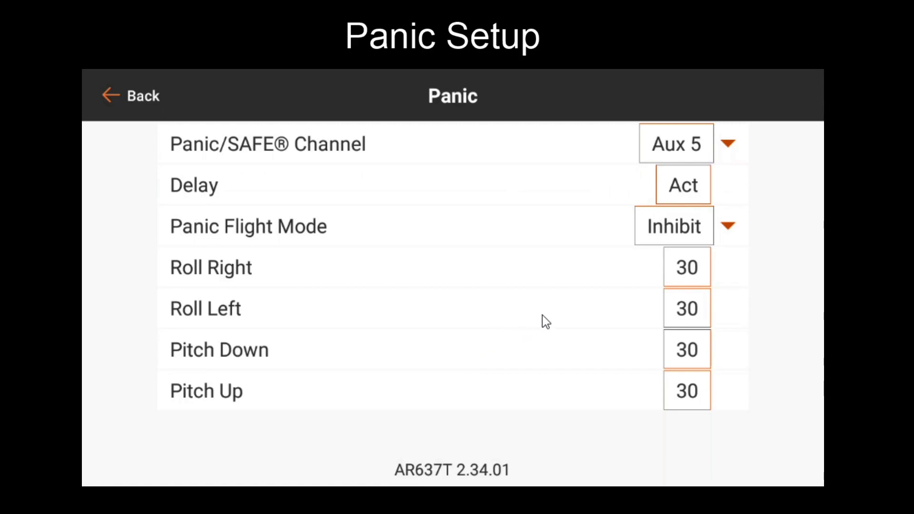
Set the Panic Flight Mode to Flight Mode 3
left_click(671, 239)
left_click(603, 278)
left_click(604, 282)
left_click(604, 283)
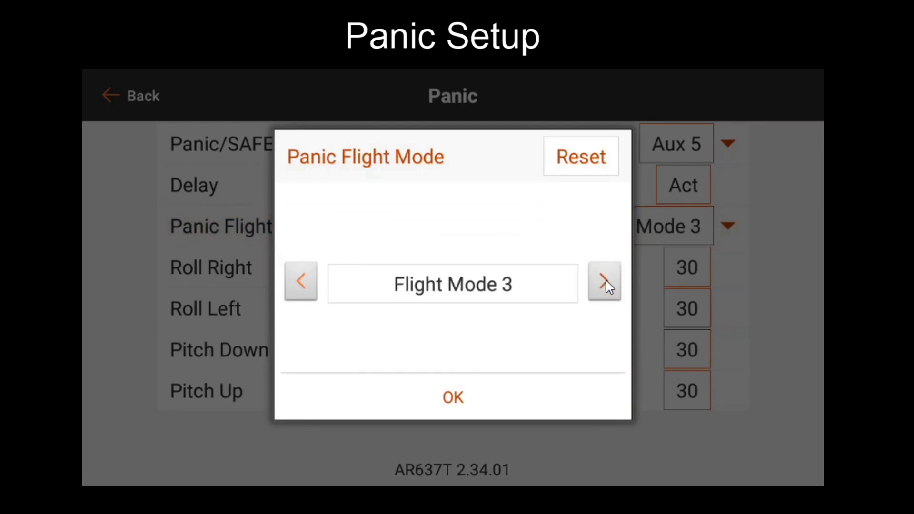
left_click(541, 403)
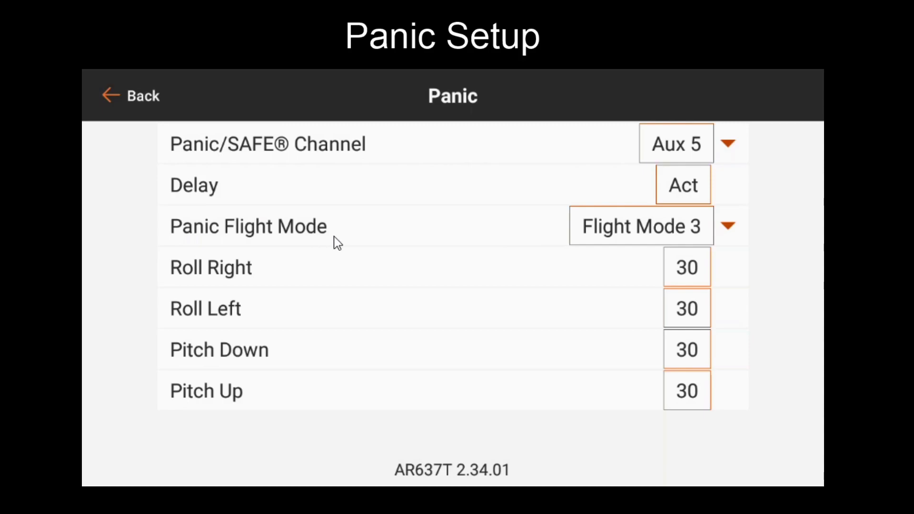
Open Utilities > Copy Flight Mode Settings and choose Flight Mode 3 as the source
left_click(124, 96)
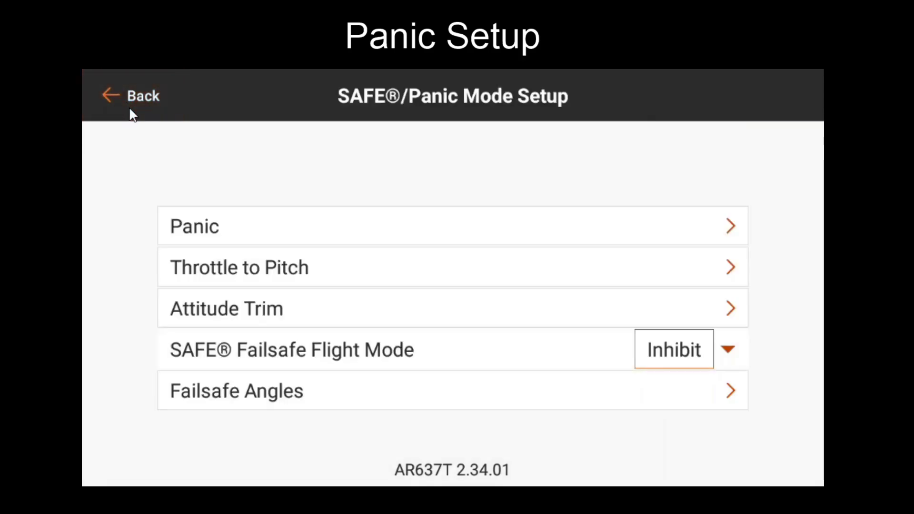
left_click(130, 108)
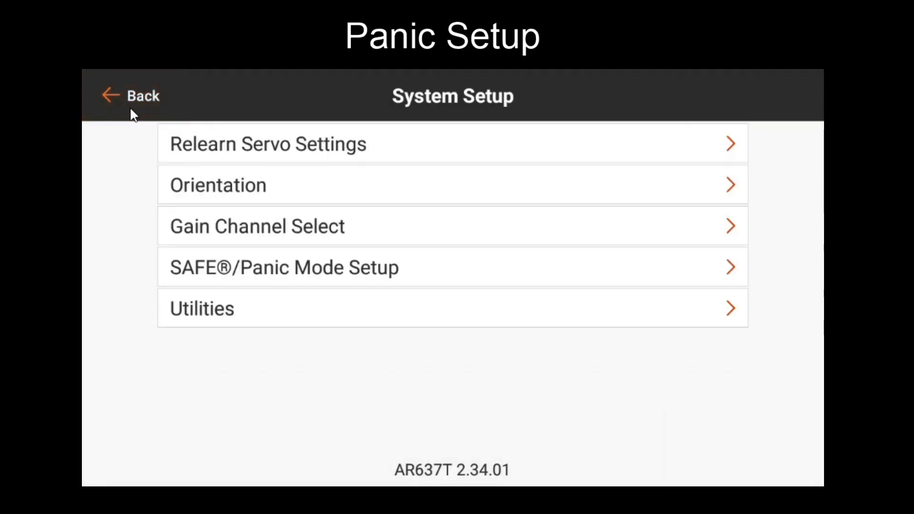
left_click(252, 318)
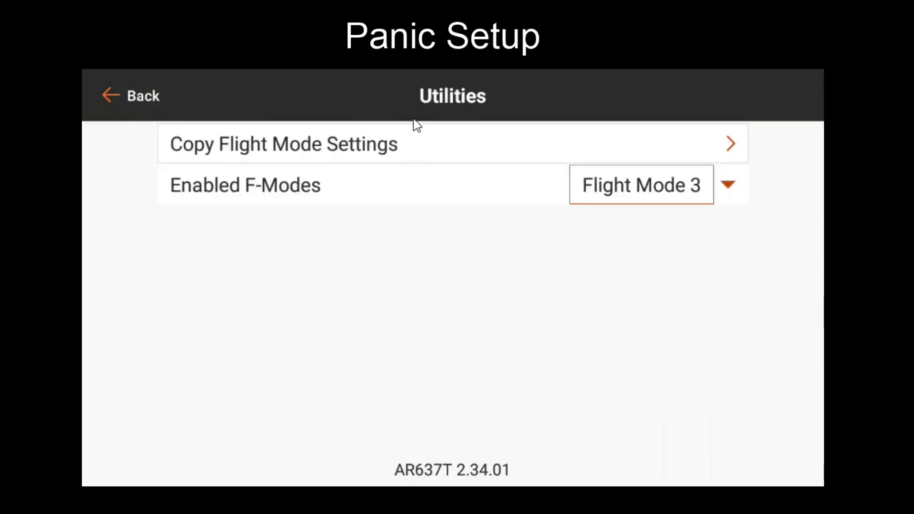
left_click(385, 137)
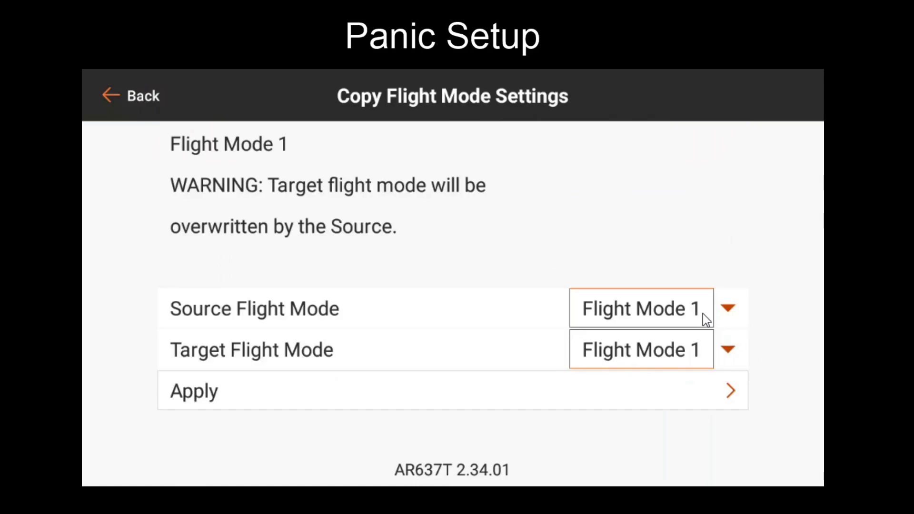
left_click(701, 313)
left_click(602, 304)
left_click(602, 301)
left_click(500, 395)
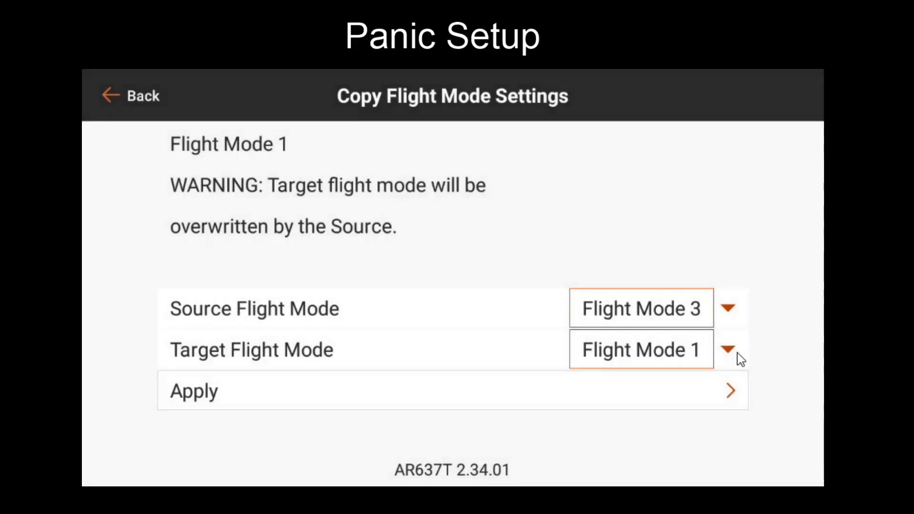
Set Flight Mode 4 as the target and apply the copy, confirming the overwrite
left_click(736, 354)
left_click(605, 286)
left_click(605, 286)
left_click(605, 286)
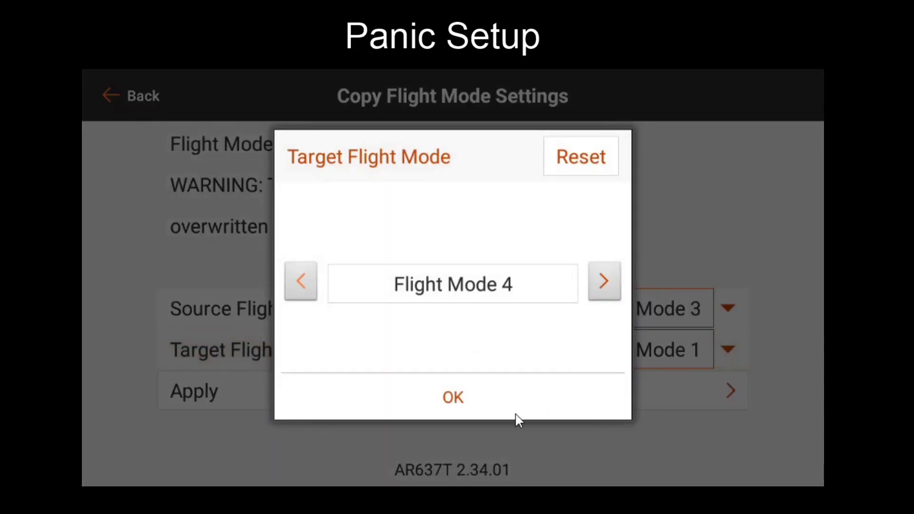
left_click(473, 413)
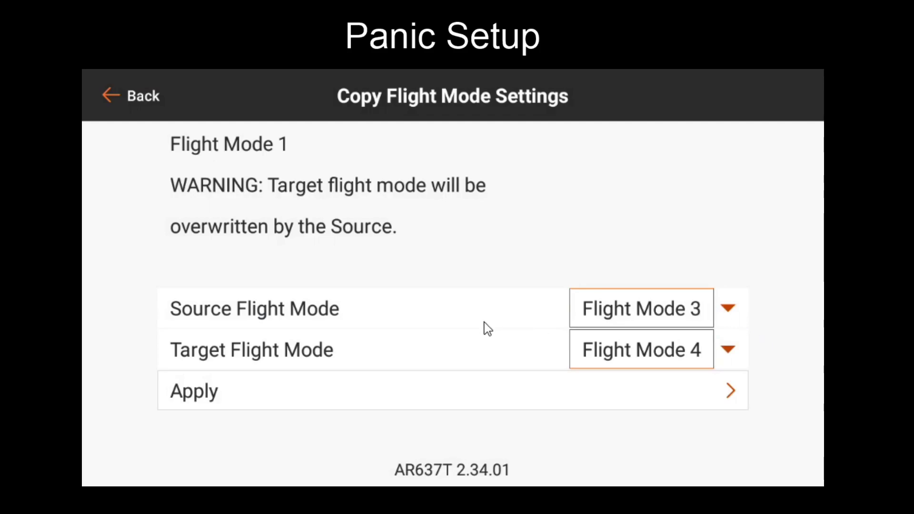
left_click(463, 401)
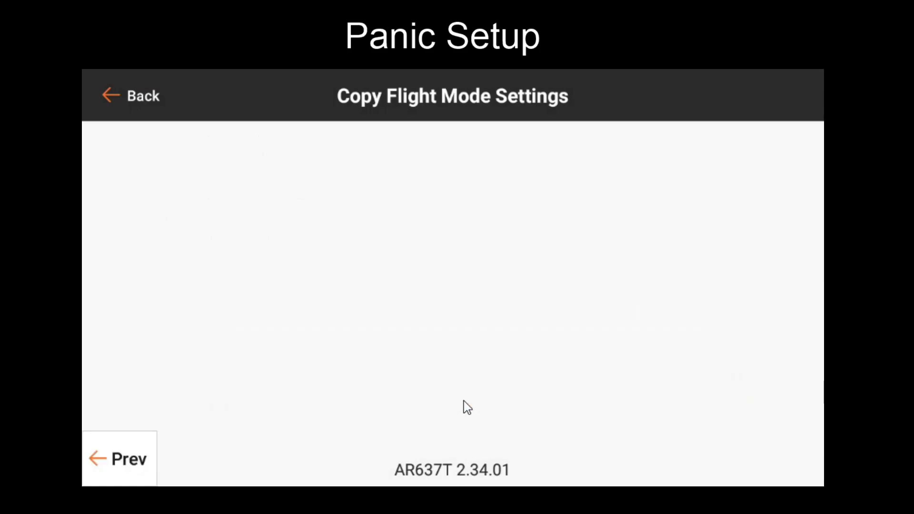
left_click(385, 400)
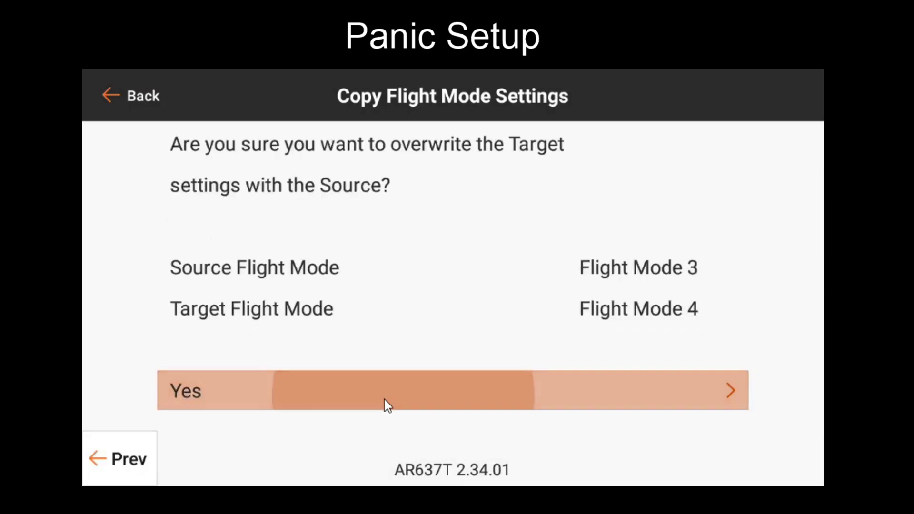
left_click(252, 276)
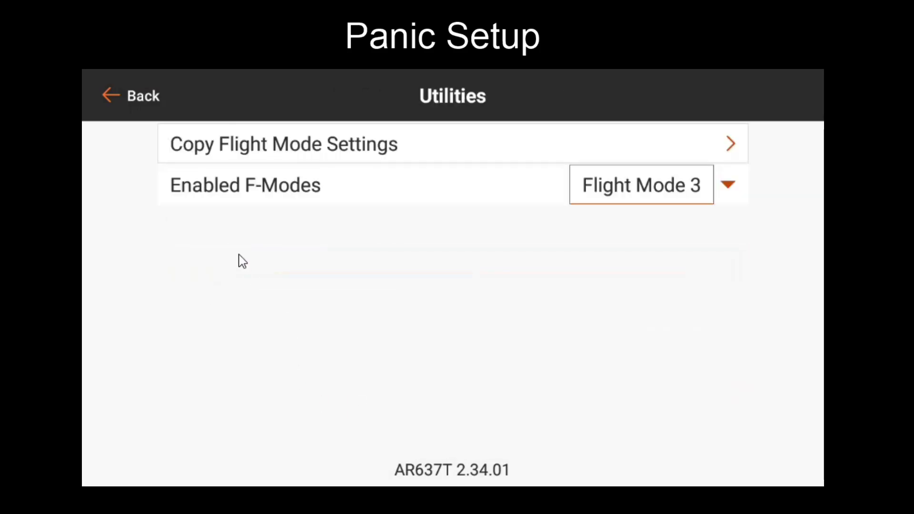
Return to the Panic page and change the Panic Flight Mode to Flight Mode 4
left_click(152, 98)
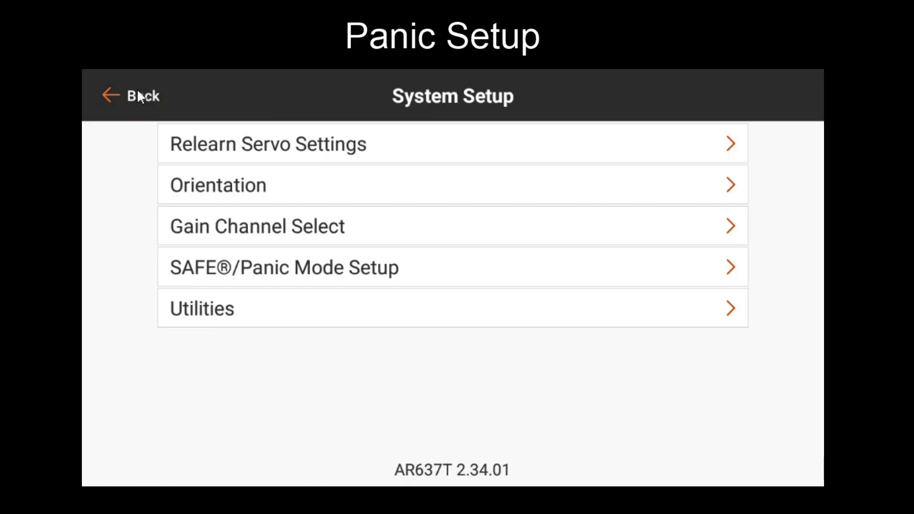
left_click(220, 259)
left_click(287, 226)
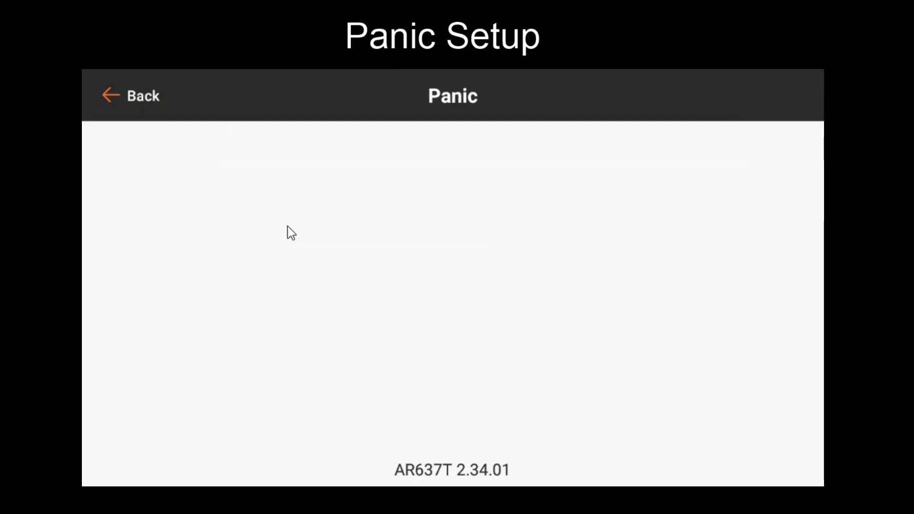
left_click(700, 234)
left_click(604, 282)
left_click(527, 396)
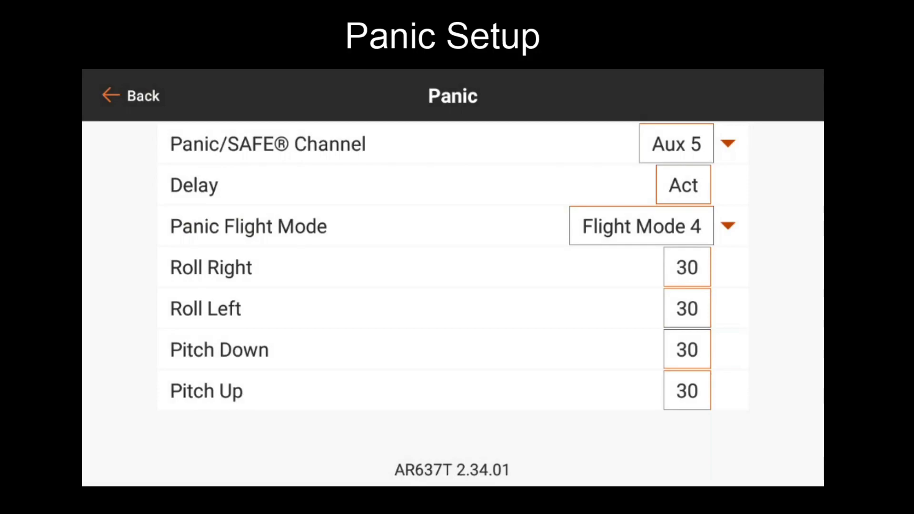